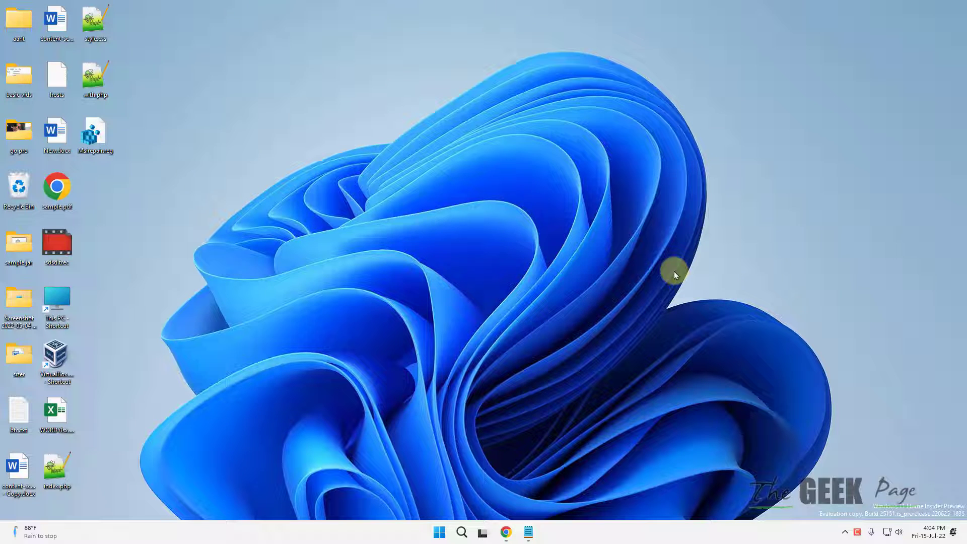
Open Windows Search from the taskbar to look up 'control panel'.
click(464, 531)
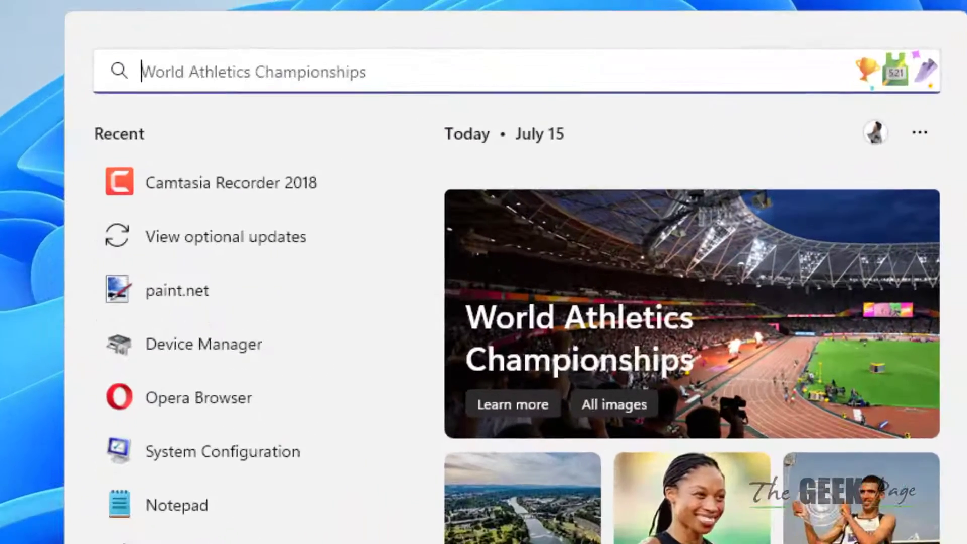
text(co)
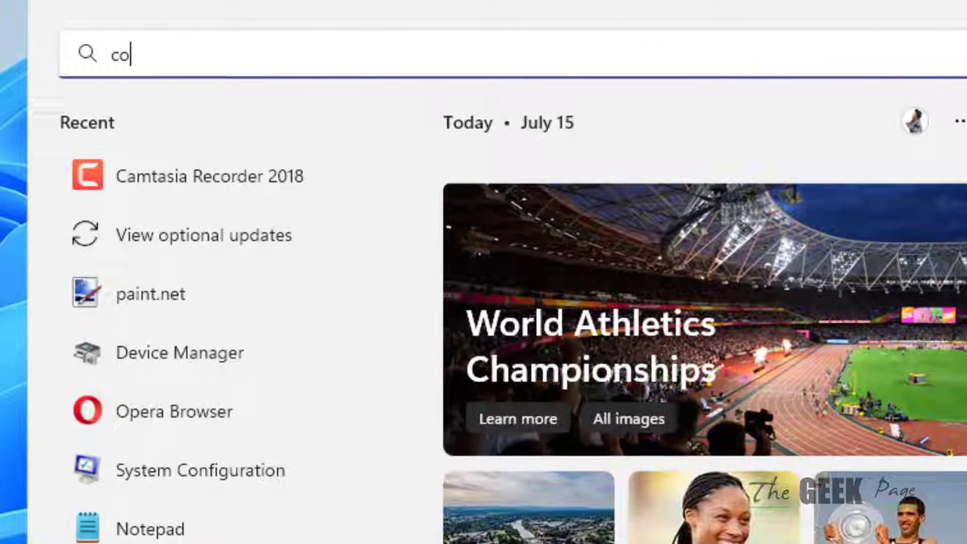
text(ntrol pan)
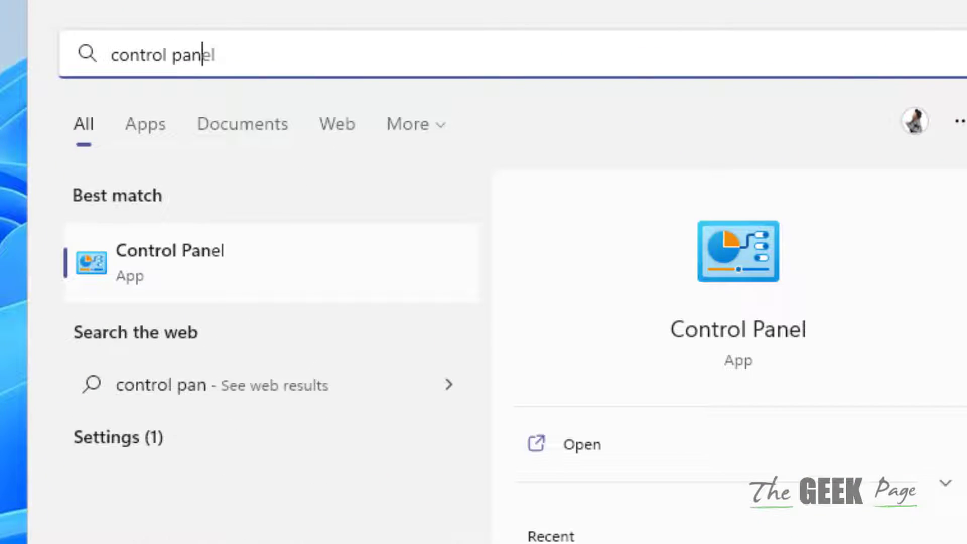
text(el)
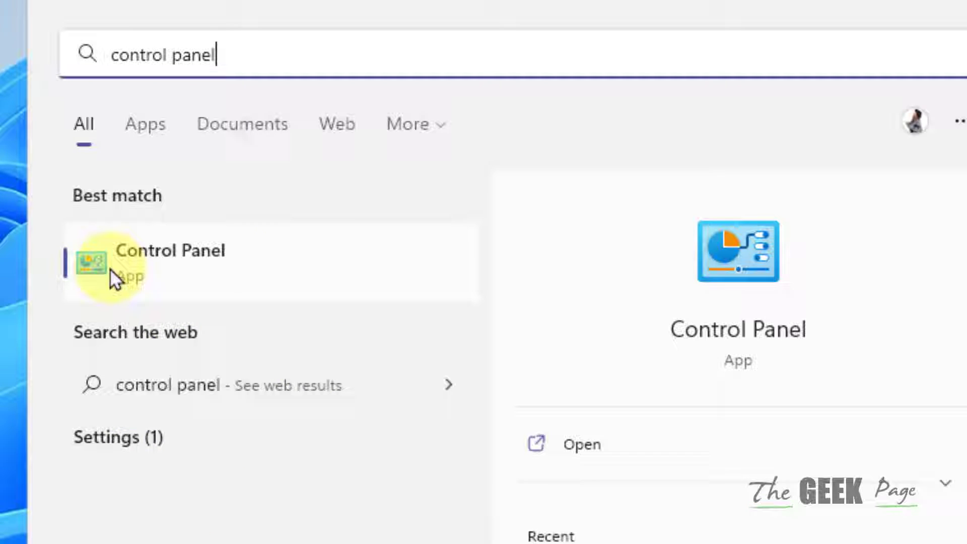
Open Control Panel in Category view, then Network and Internet > Network and Sharing Center.
click(313, 262)
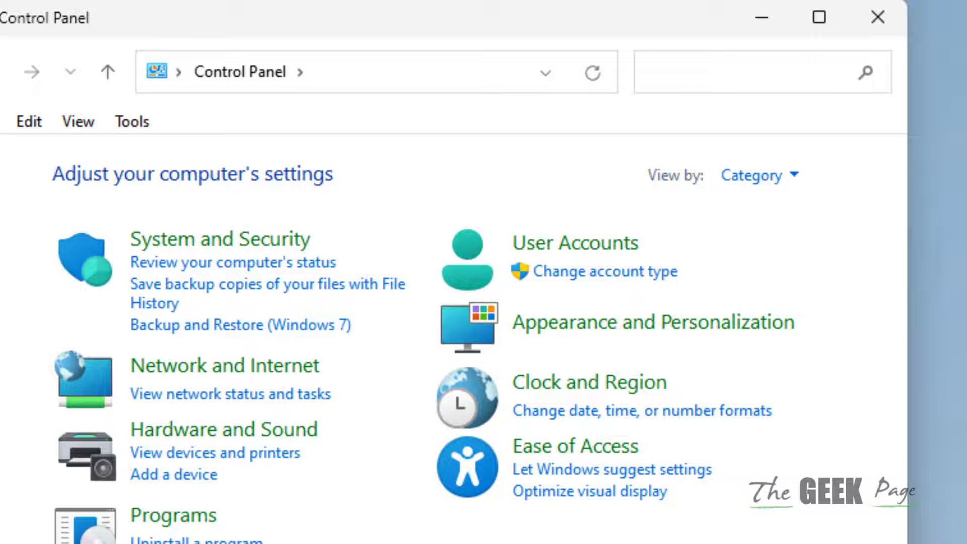
click(793, 175)
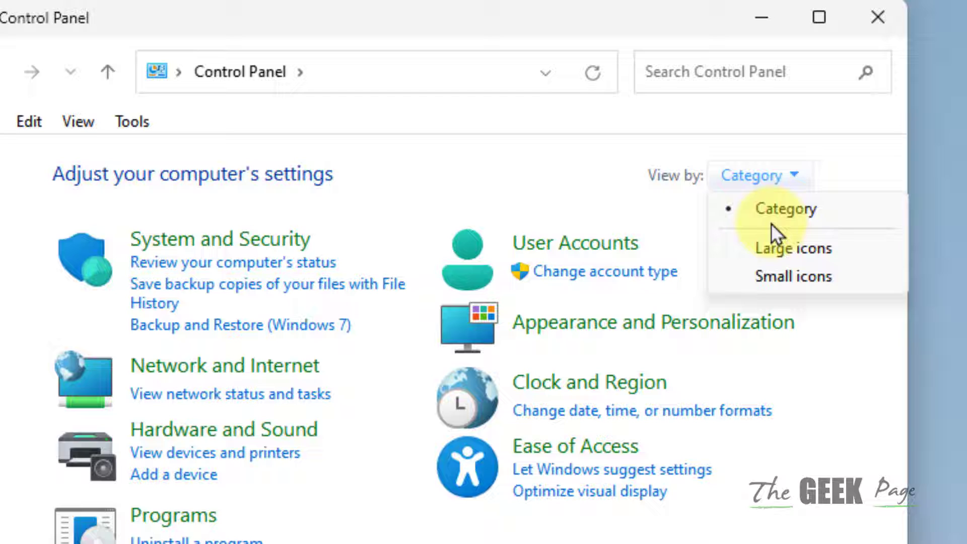
click(785, 208)
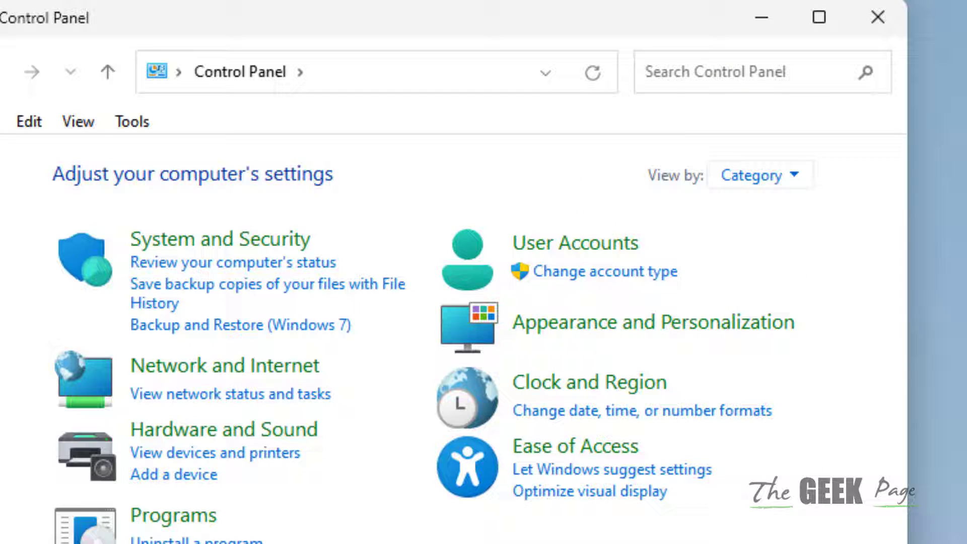
click(294, 367)
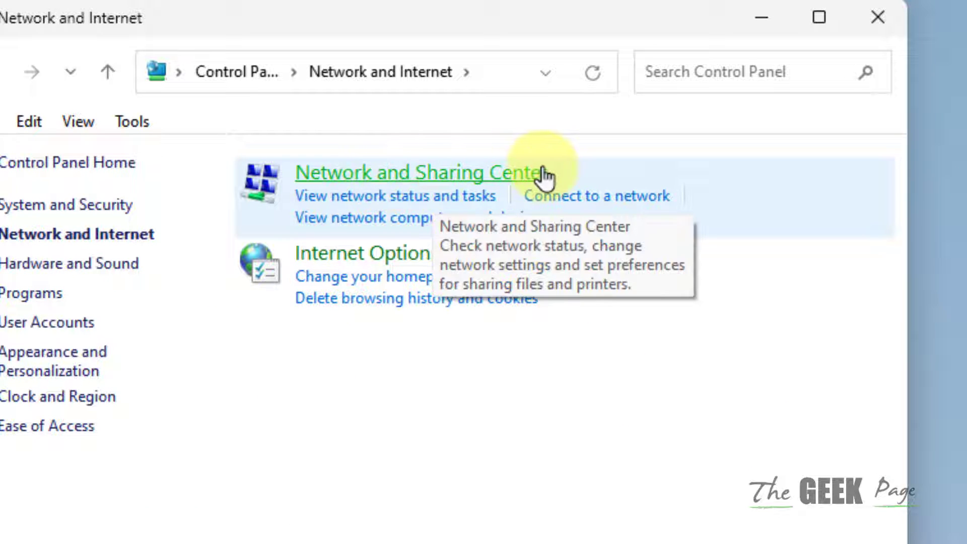
click(499, 185)
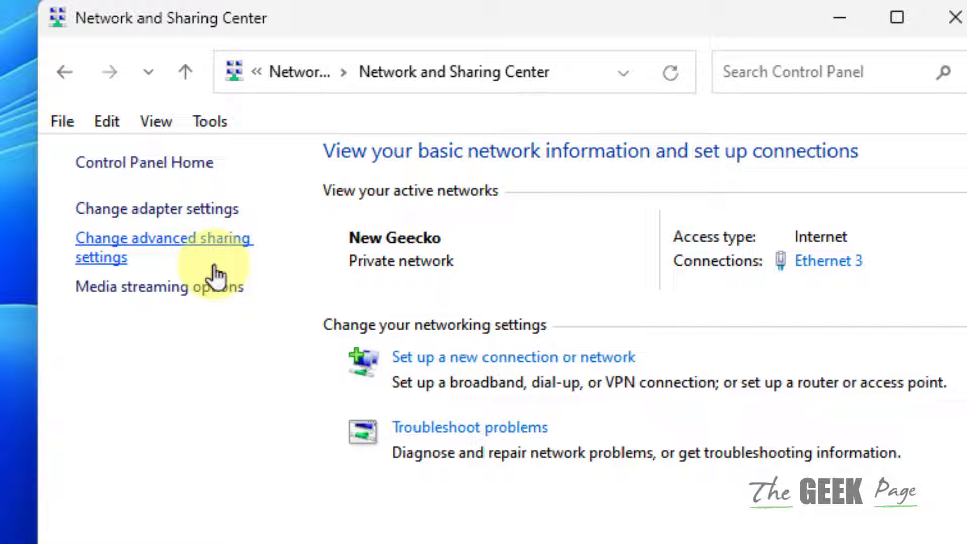
Open Advanced sharing settings and switch private Network discovery off, then back on.
click(241, 259)
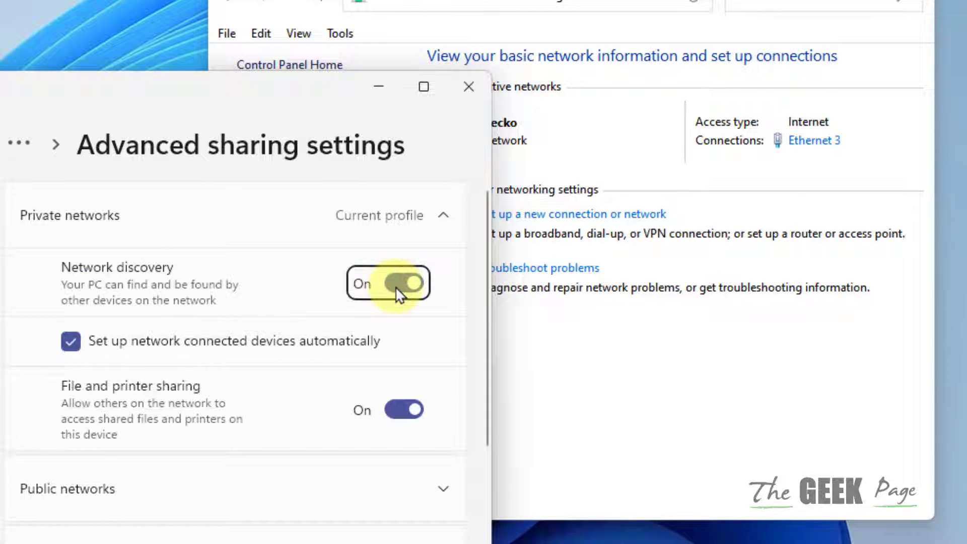
click(396, 285)
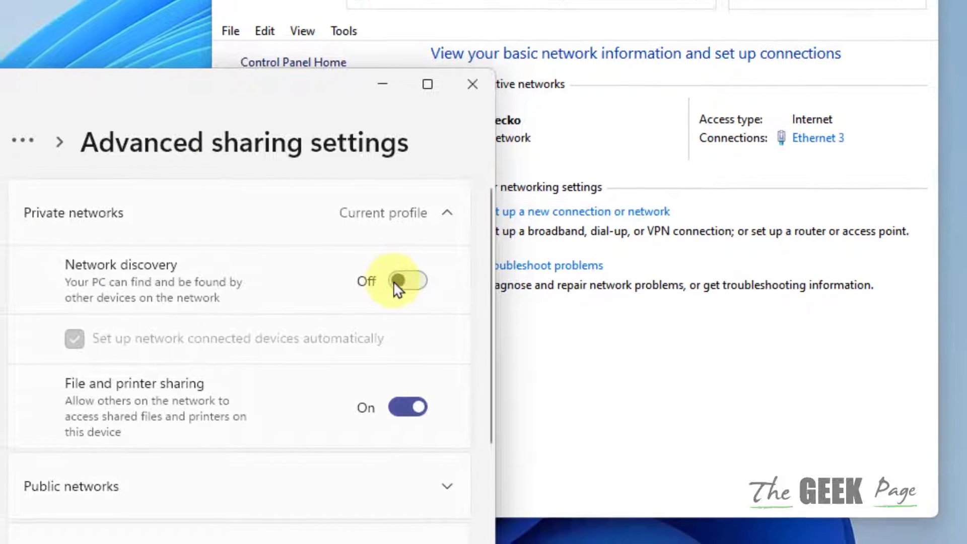
click(394, 281)
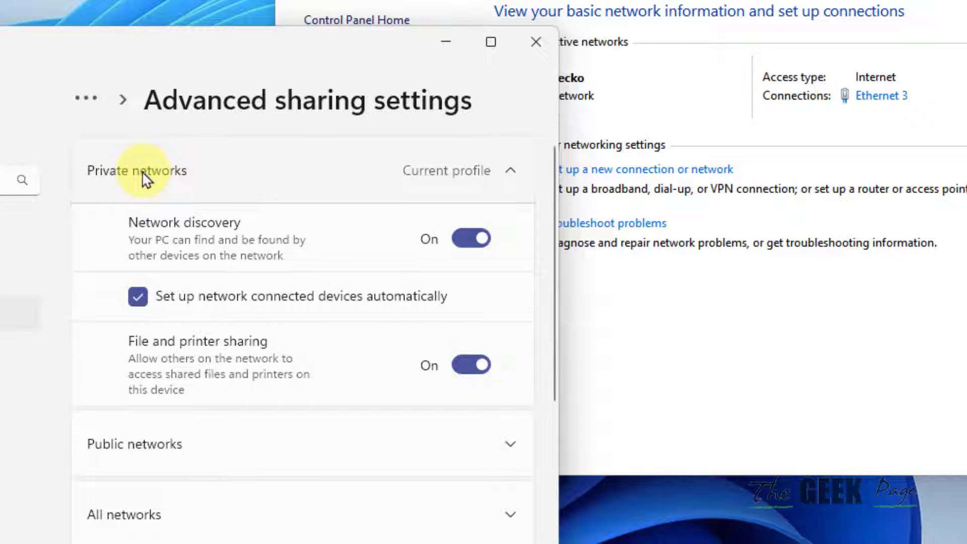
Expand the Public networks and All networks sections and switch Public folder sharing on.
click(166, 432)
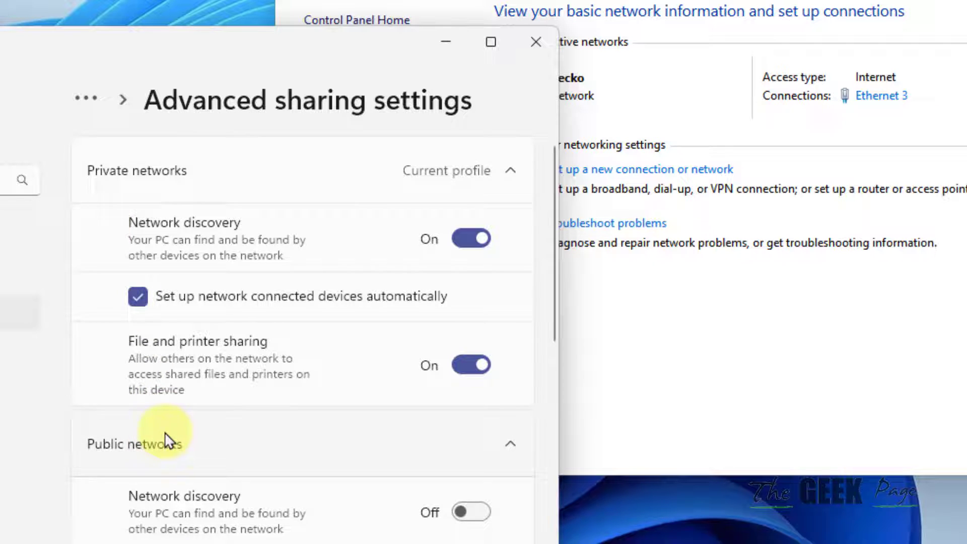
scroll(165, 431, down, 2)
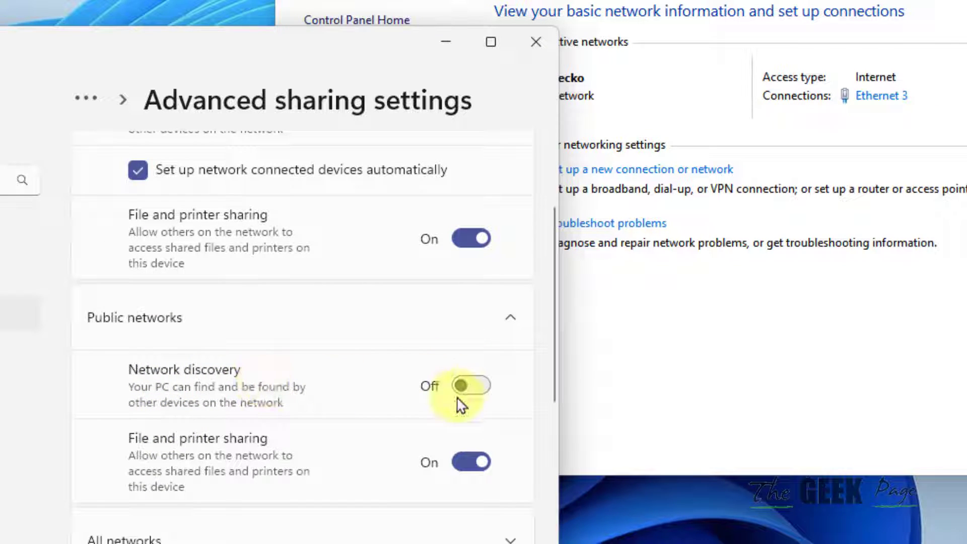
scroll(400, 408, up, 3)
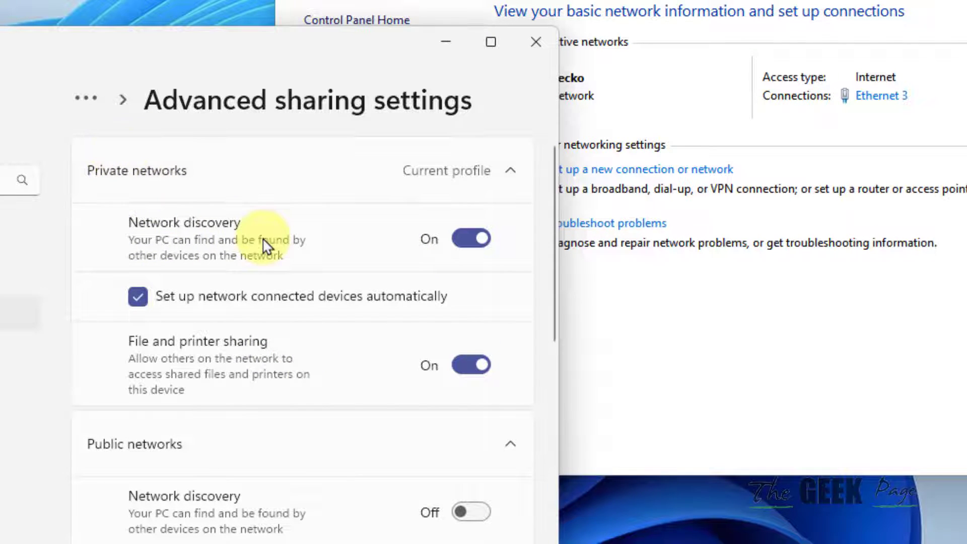
scroll(415, 309, down, 3)
scroll(326, 257, up, 3)
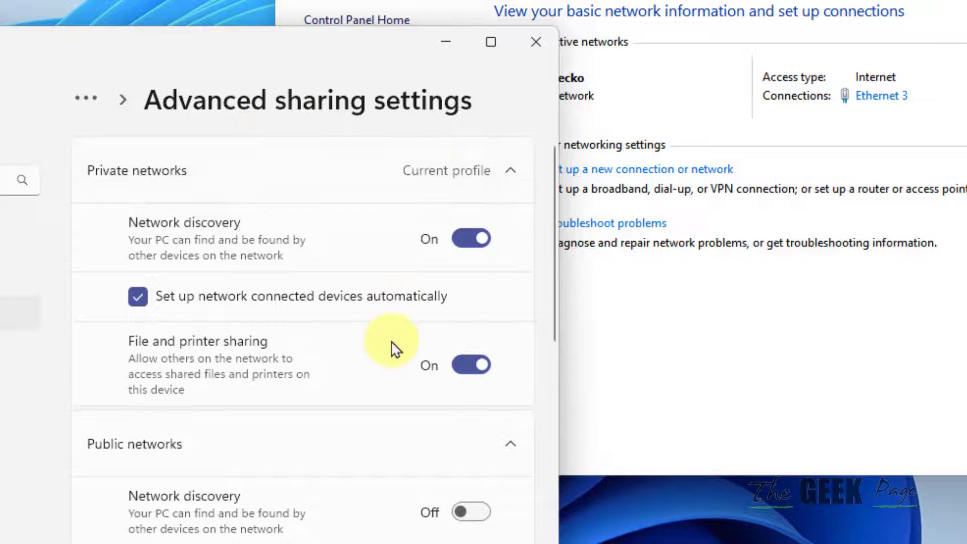
scroll(393, 348, down, 3)
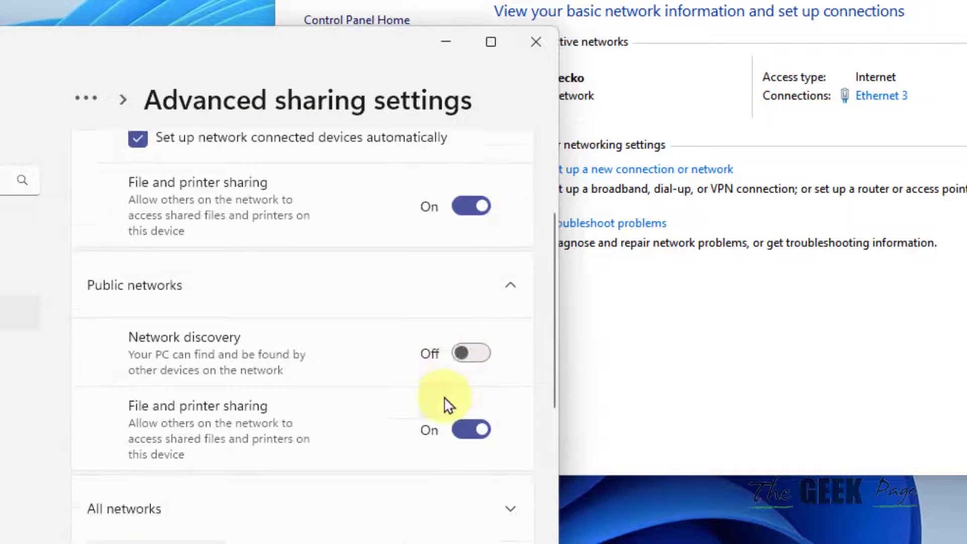
scroll(472, 391, down, 3)
click(503, 356)
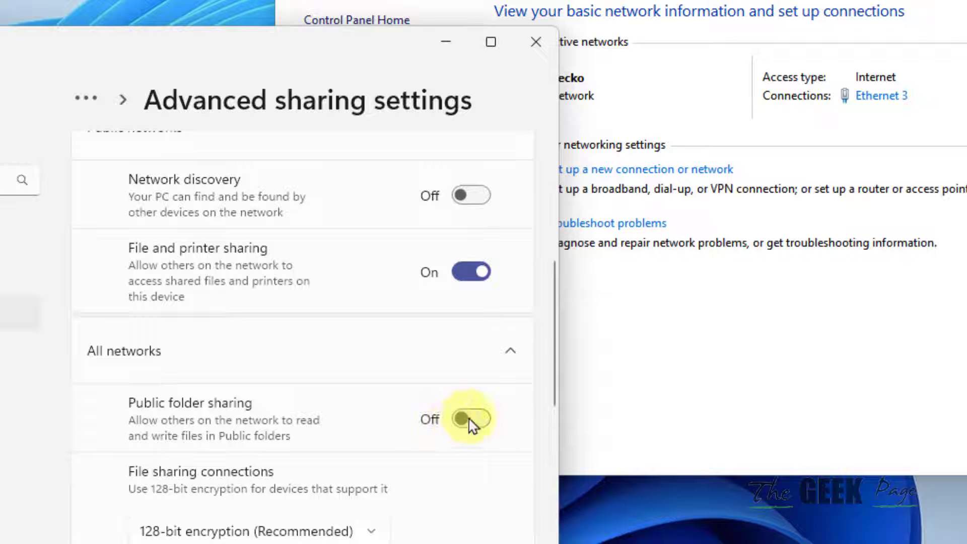
click(470, 417)
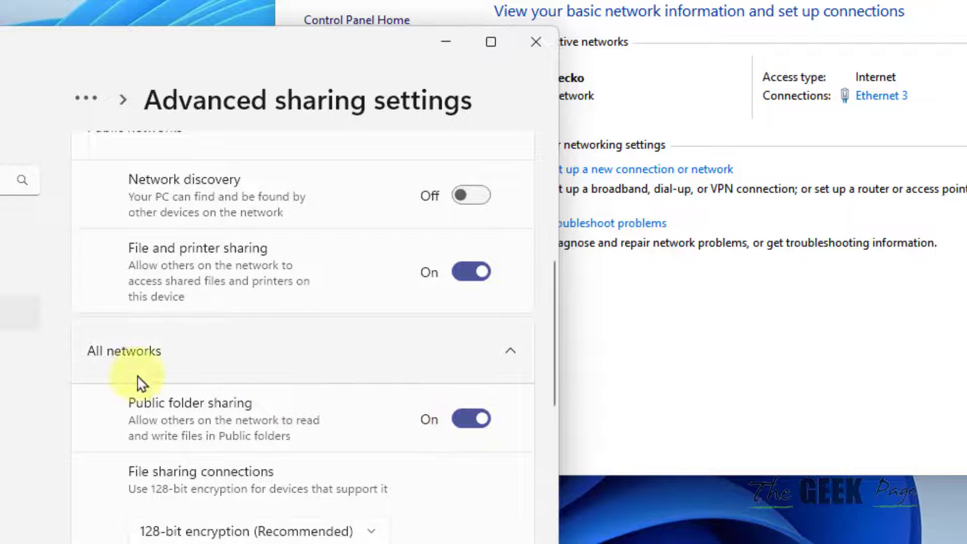
scroll(365, 445, up, 2)
scroll(365, 438, down, 1)
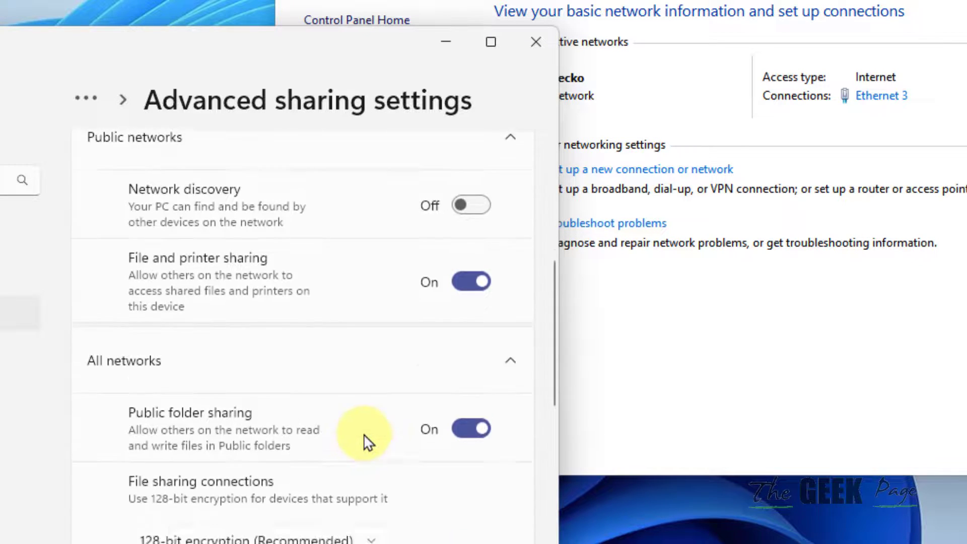
scroll(365, 437, up, 1)
click(477, 317)
scroll(424, 355, up, 3)
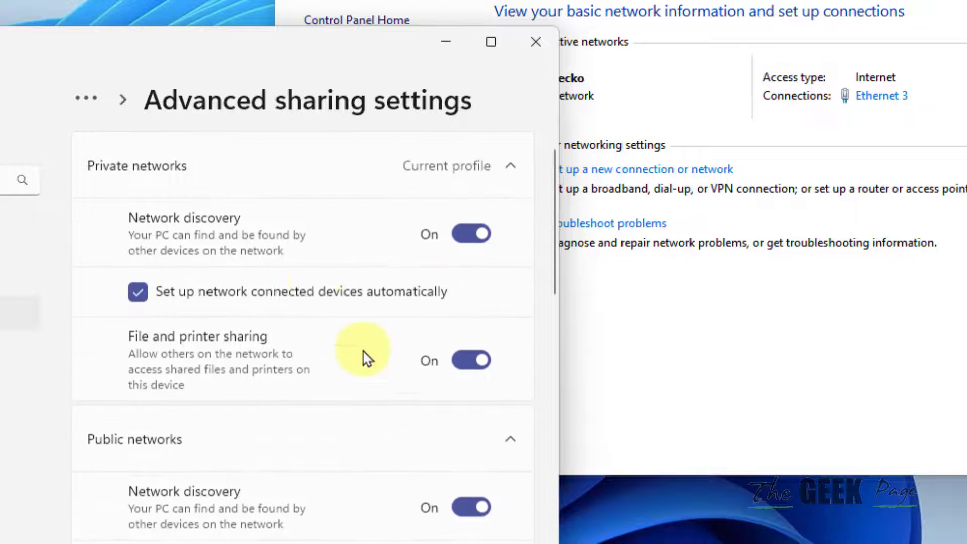